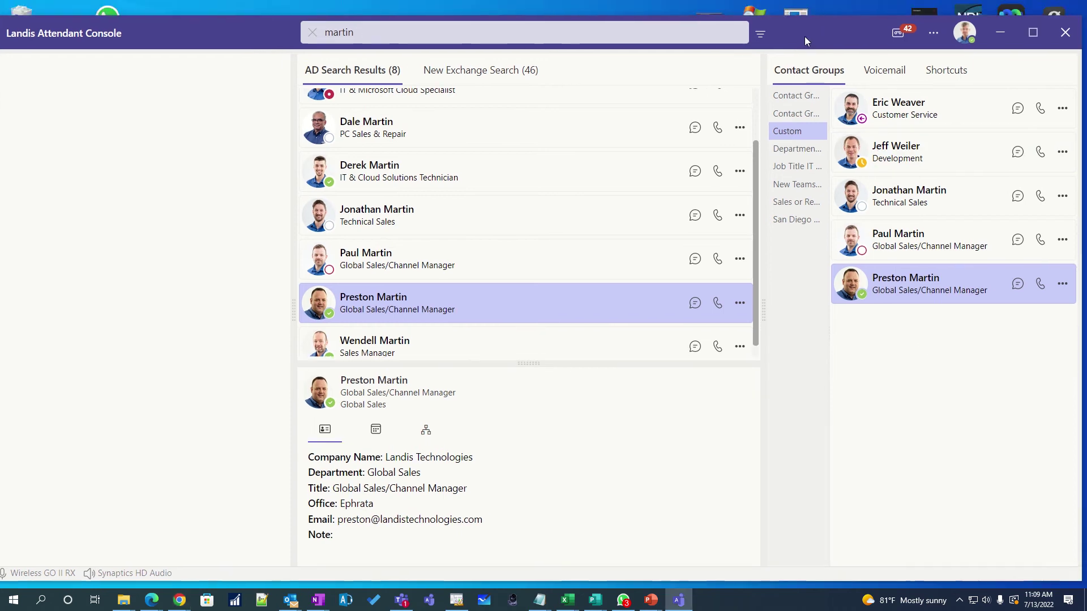
Step: Restore, reposition and re-maximize the console window, then open its '...' options menu
double_click(793, 25)
drag(796, 23, 806, 19)
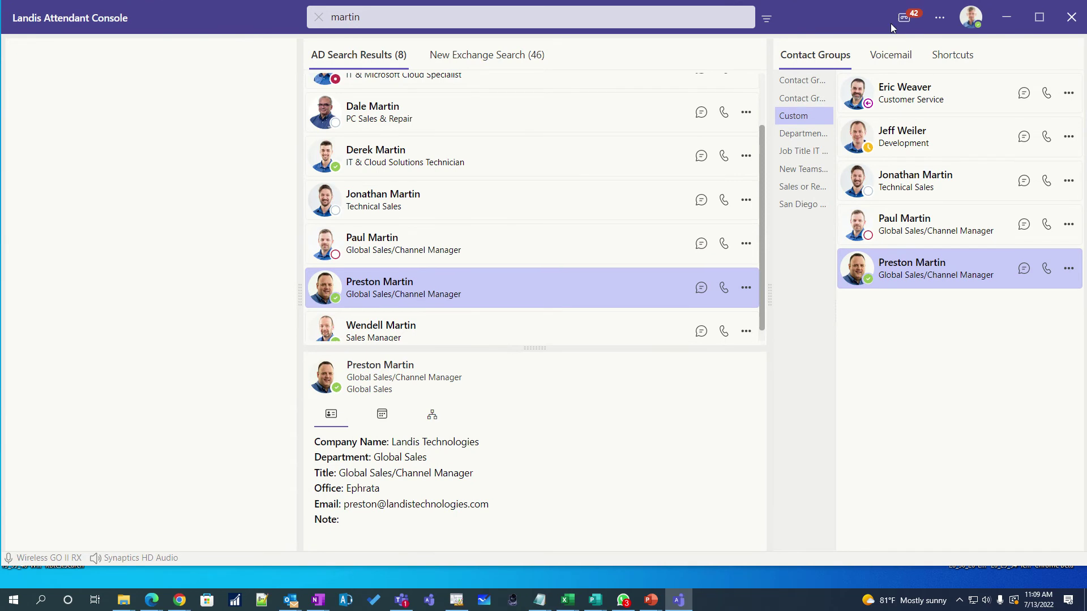
click(1036, 21)
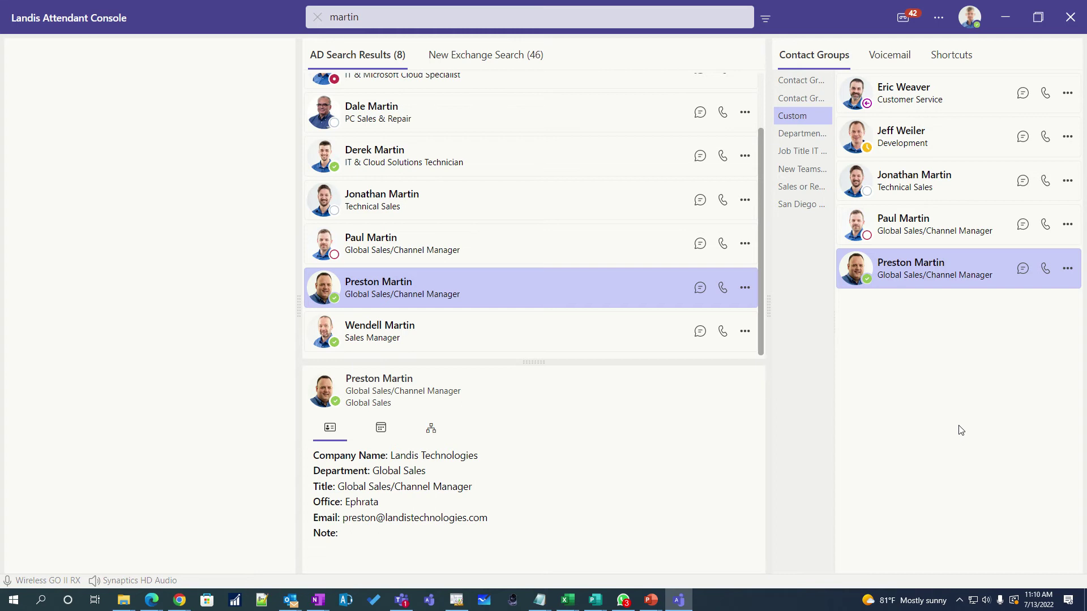
drag(798, 20, 786, 21)
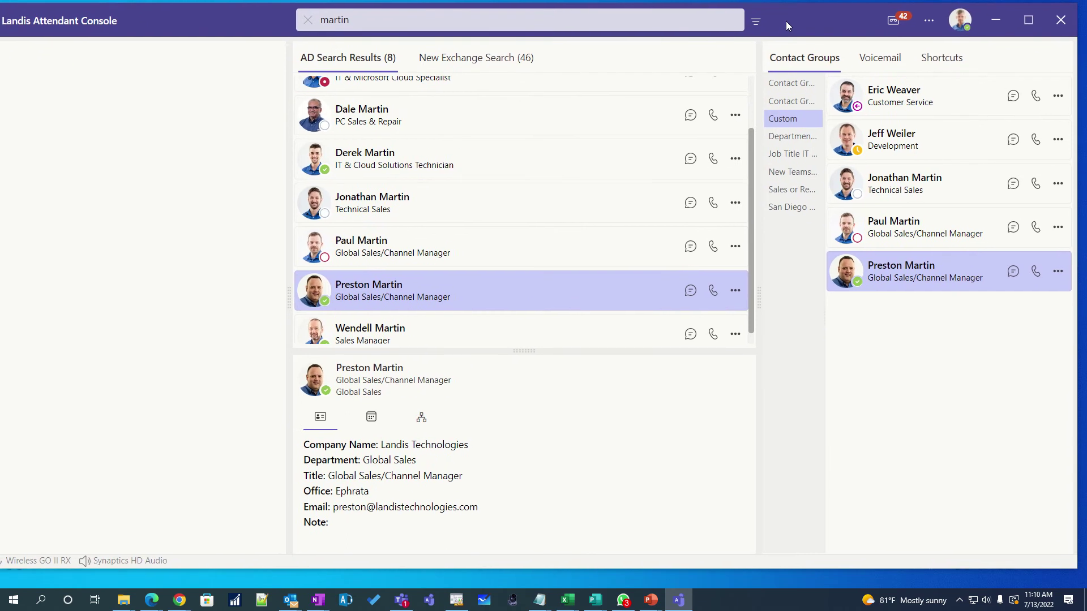
click(1028, 20)
click(938, 20)
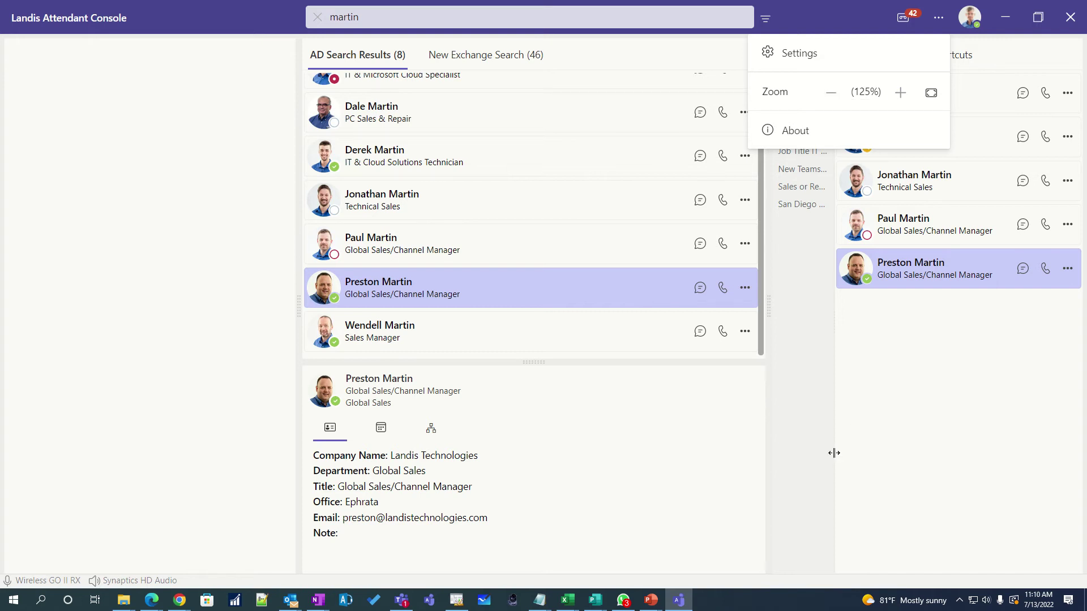
mouse_move(675, 601)
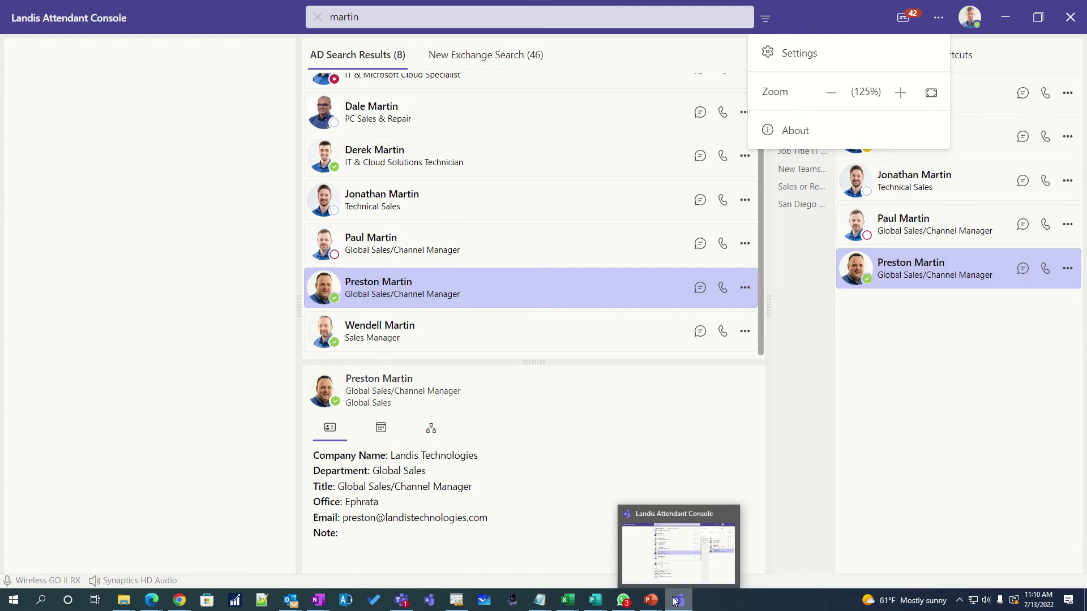
click(907, 474)
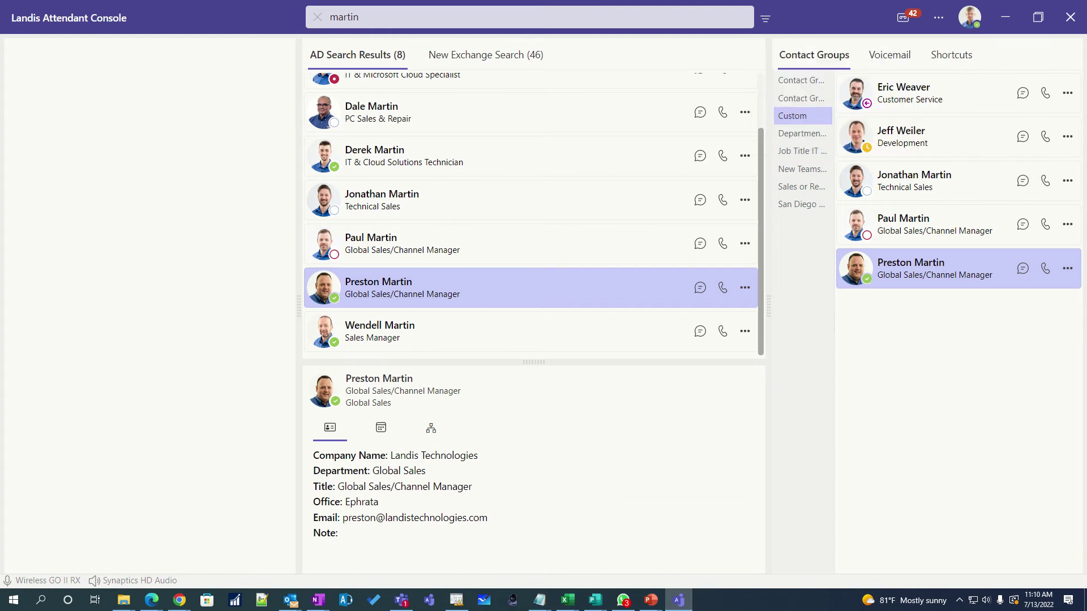
click(938, 17)
Step: Check the Global column for Answer F6, Hold F7, Retrieve F8, Blind Transfer F9, Disconnect F10
click(849, 53)
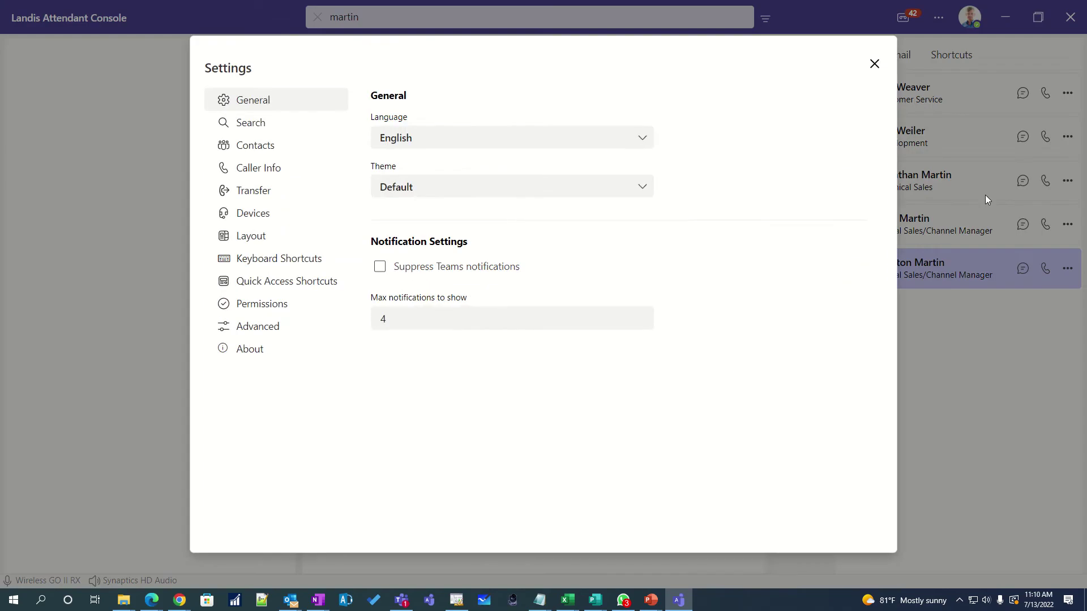
click(294, 260)
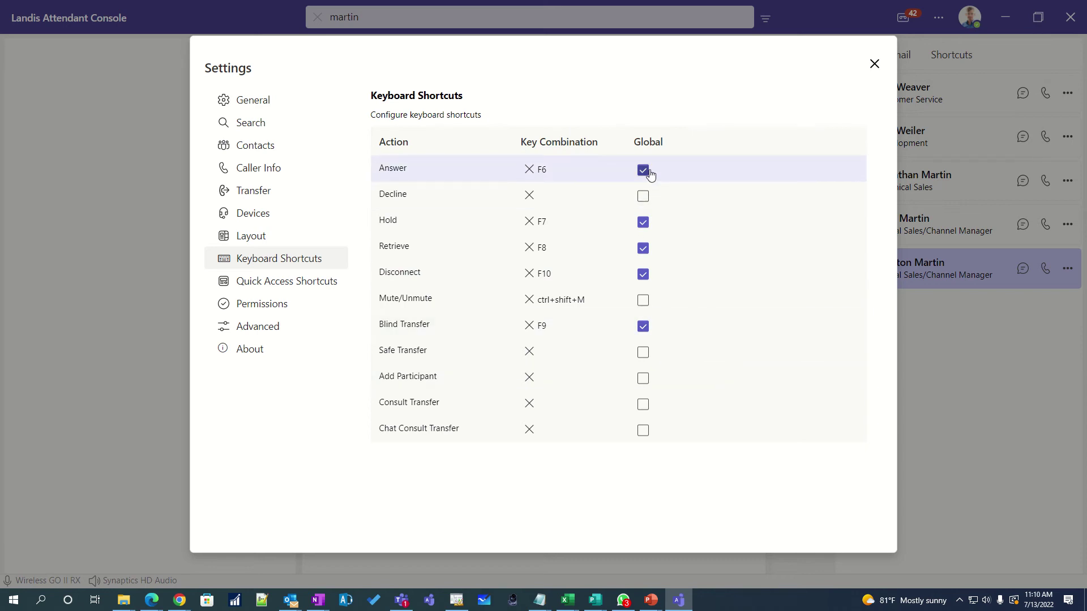
click(875, 64)
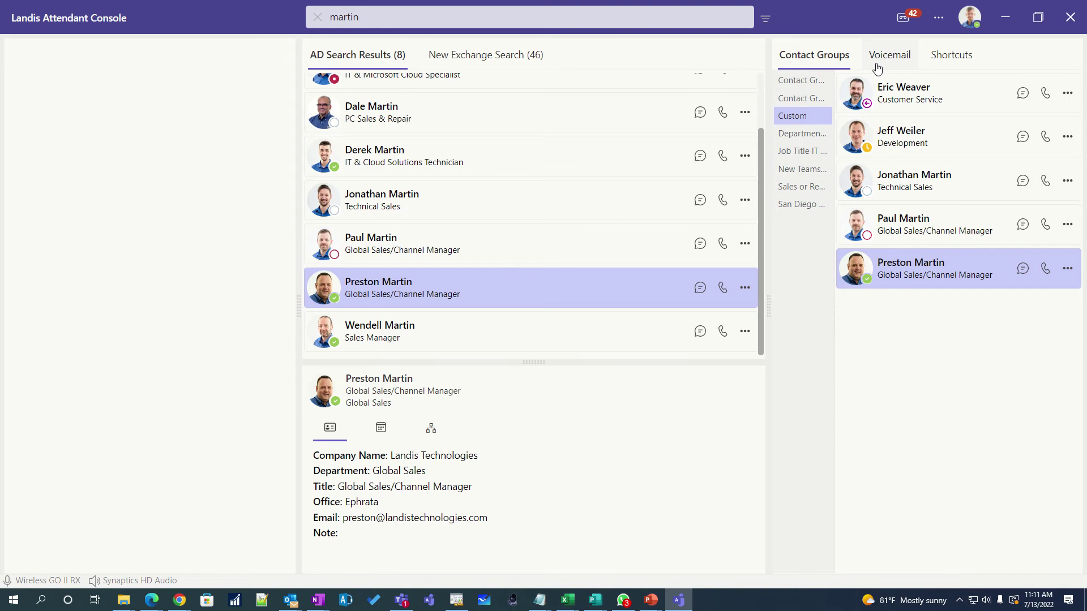
click(939, 18)
click(894, 52)
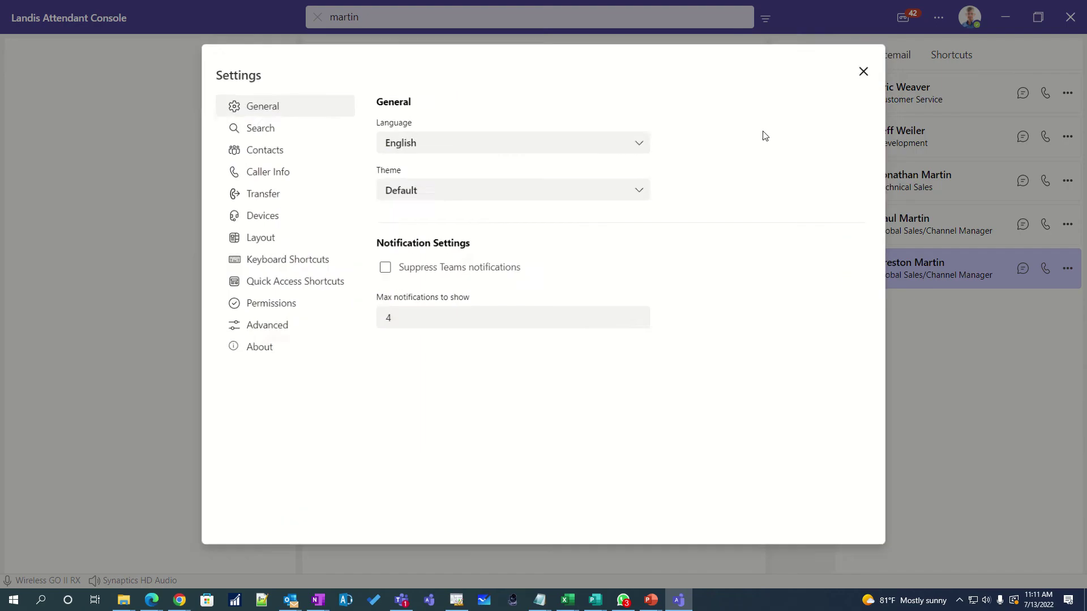
click(283, 259)
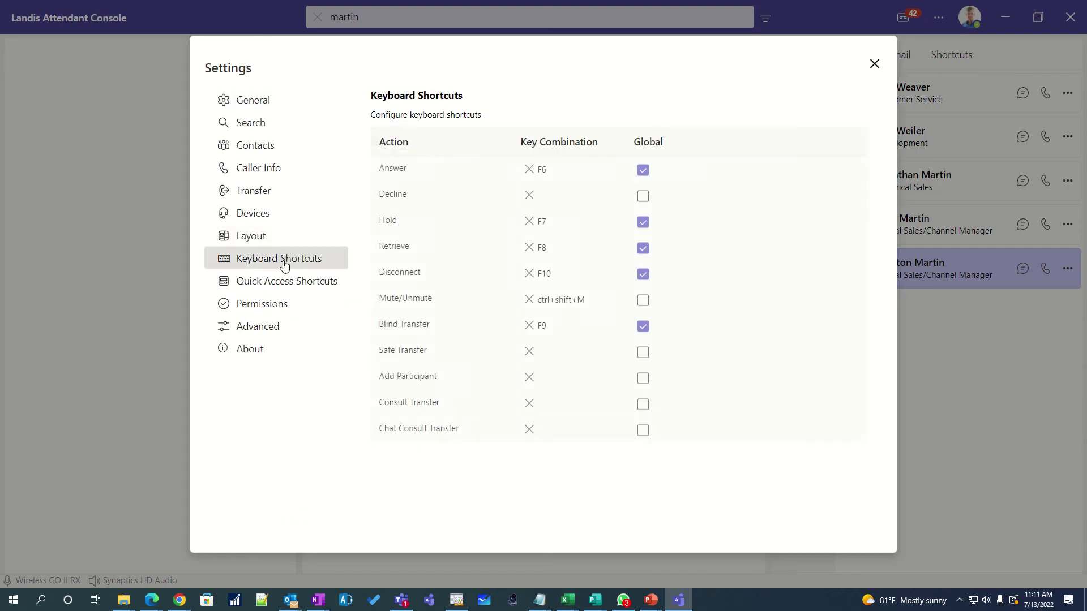
click(288, 290)
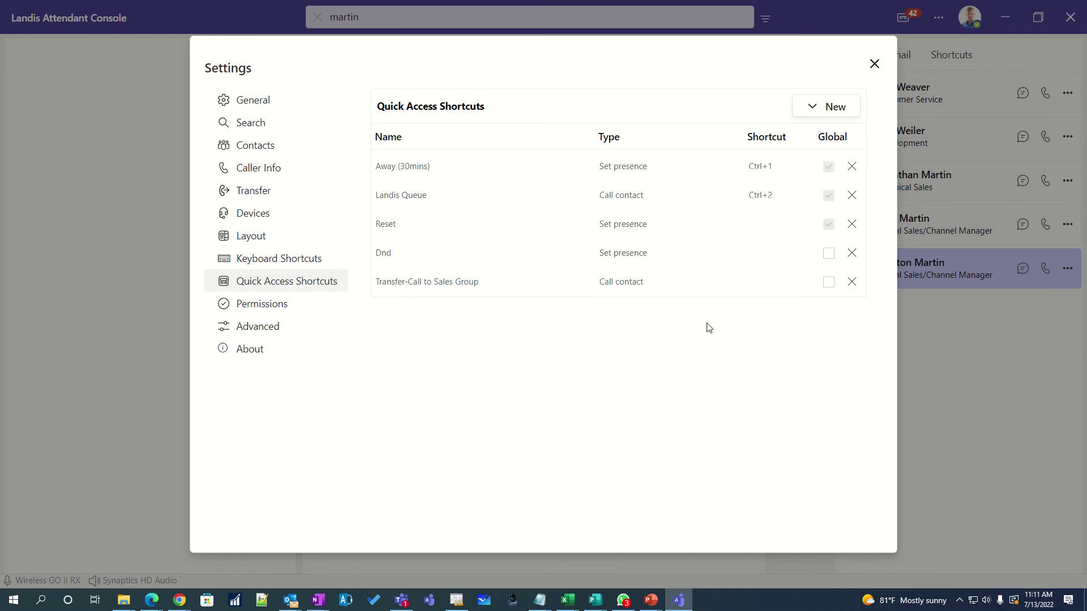
click(826, 106)
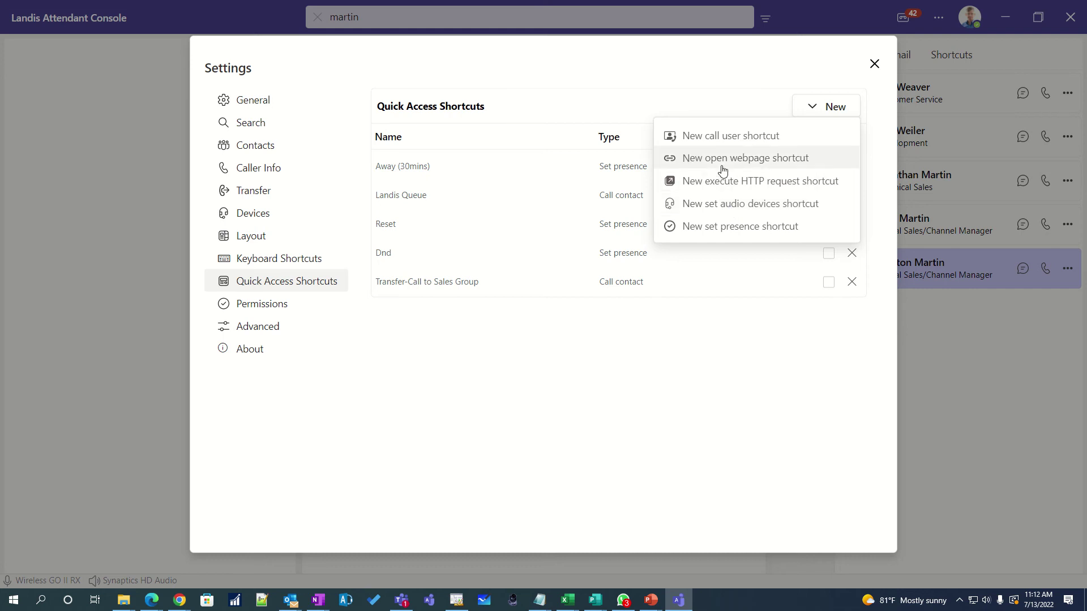
click(657, 425)
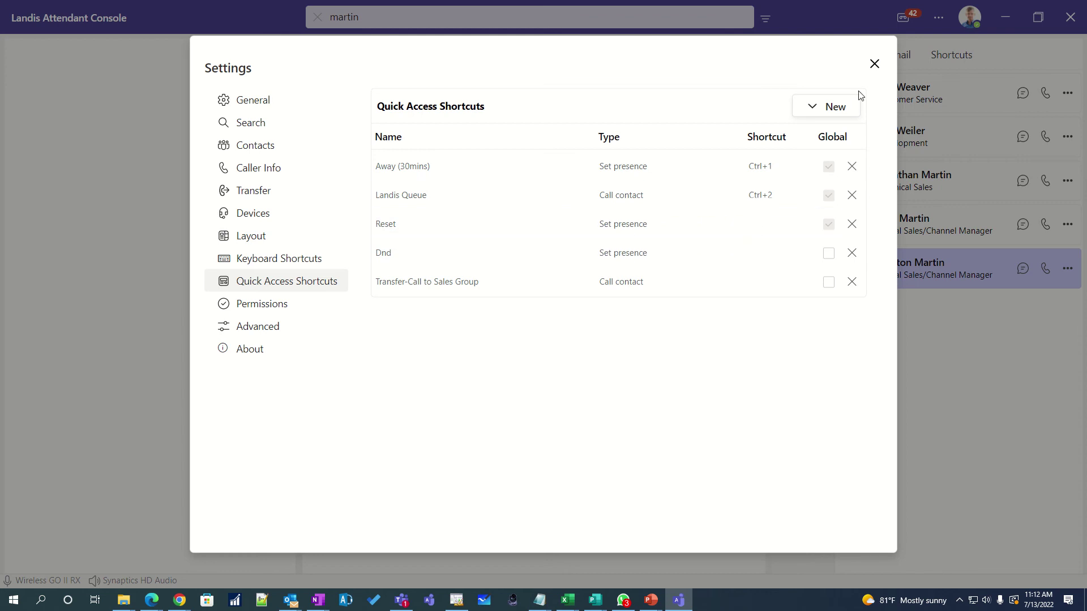
click(874, 65)
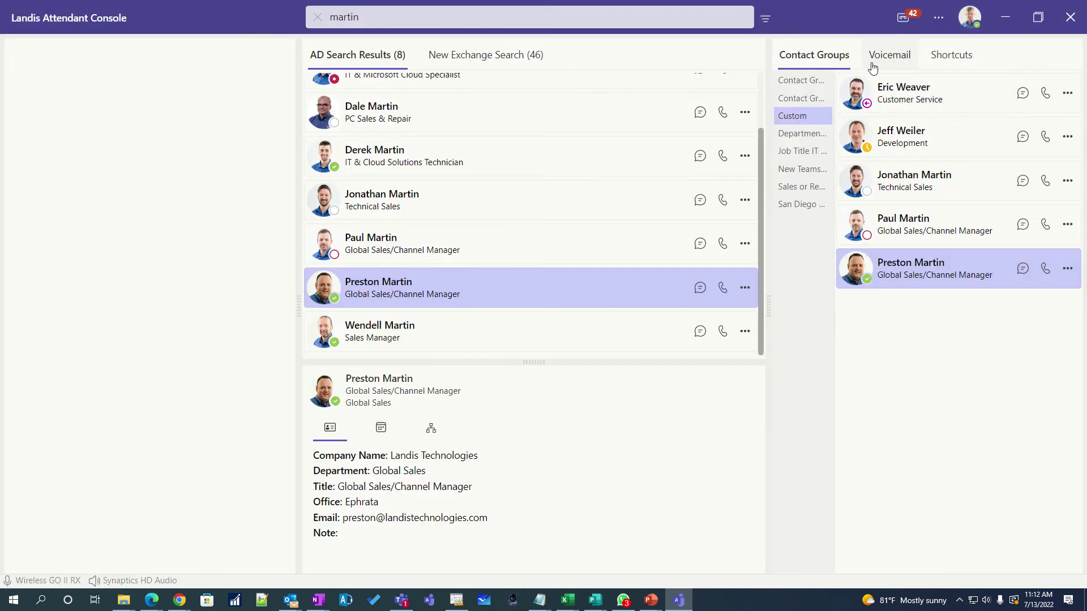
Step: Launch a blank Notepad window from the taskbar, close it, and show the console's Shortcuts panel
right_click(545, 605)
click(524, 541)
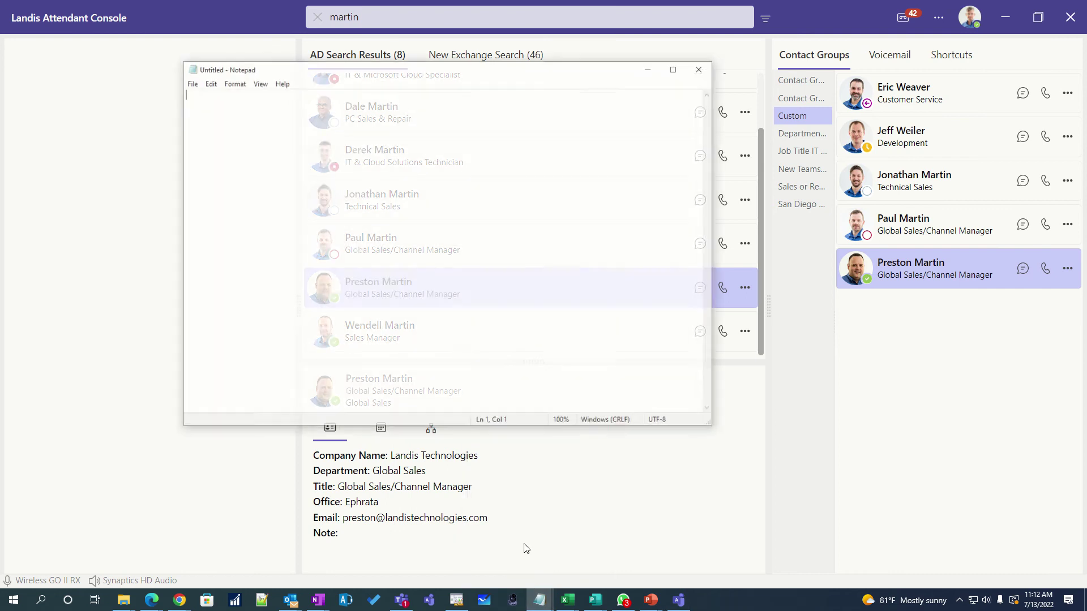
drag(489, 68, 510, 59)
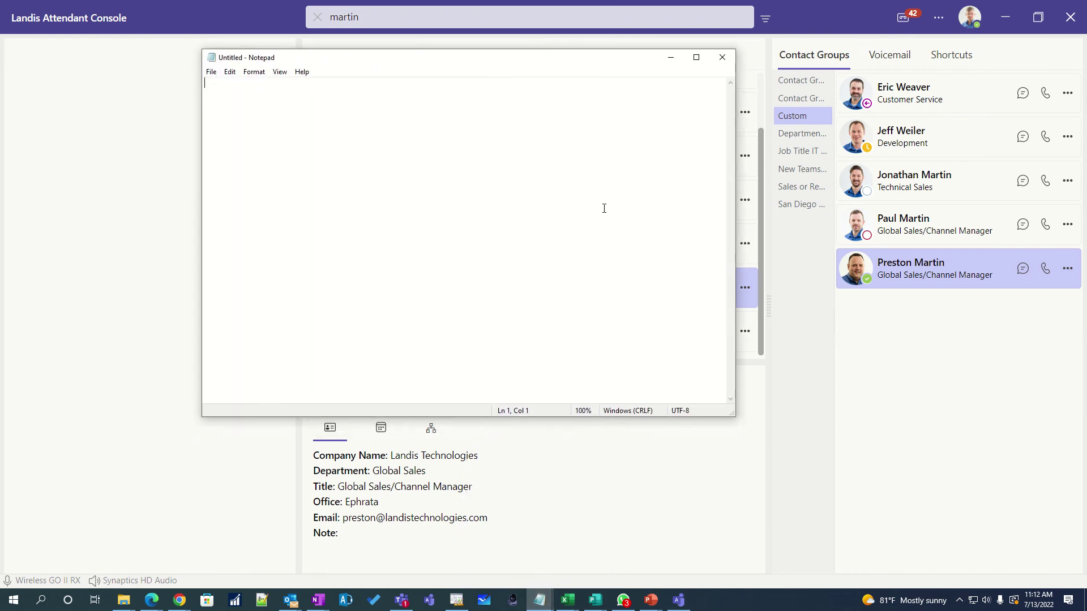
drag(734, 415, 897, 491)
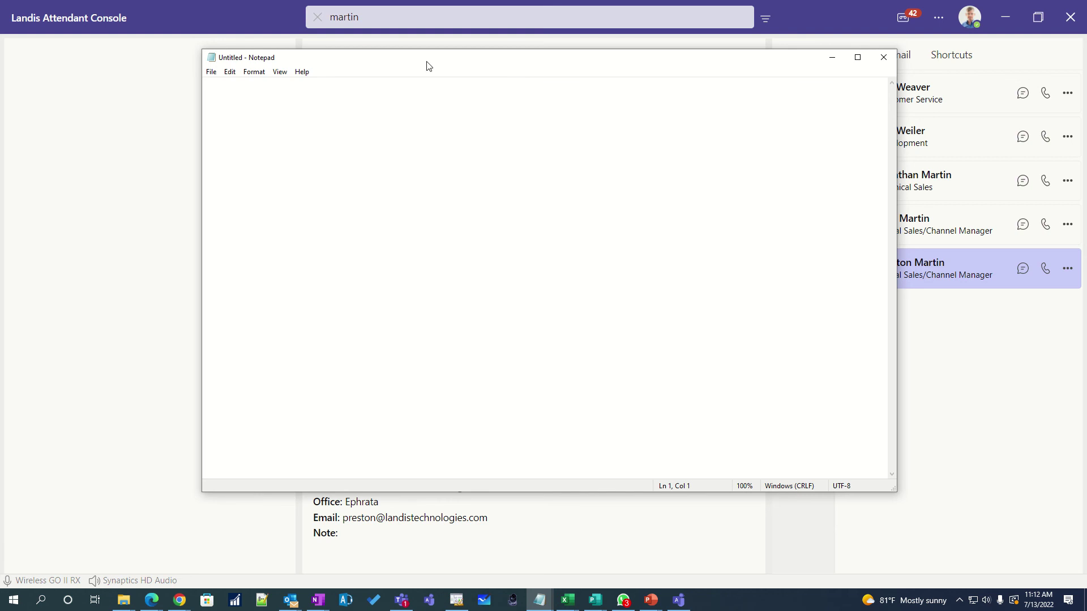
drag(426, 59, 406, 88)
click(863, 88)
click(944, 64)
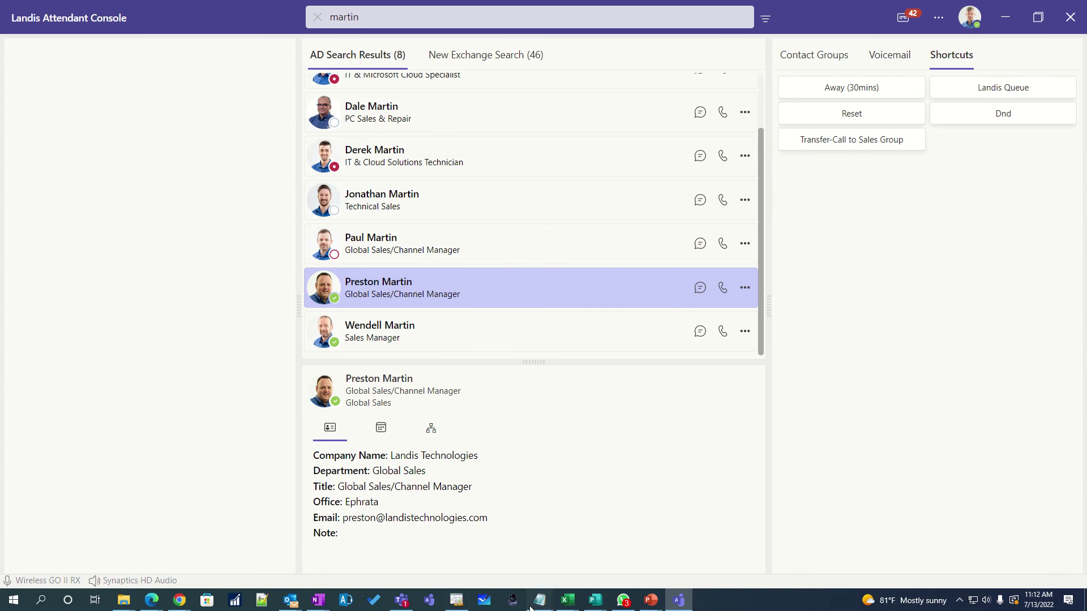
Step: Open an Untitled Notepad document, type 'the fox jumped', and minimize it
mouse_move(539, 600)
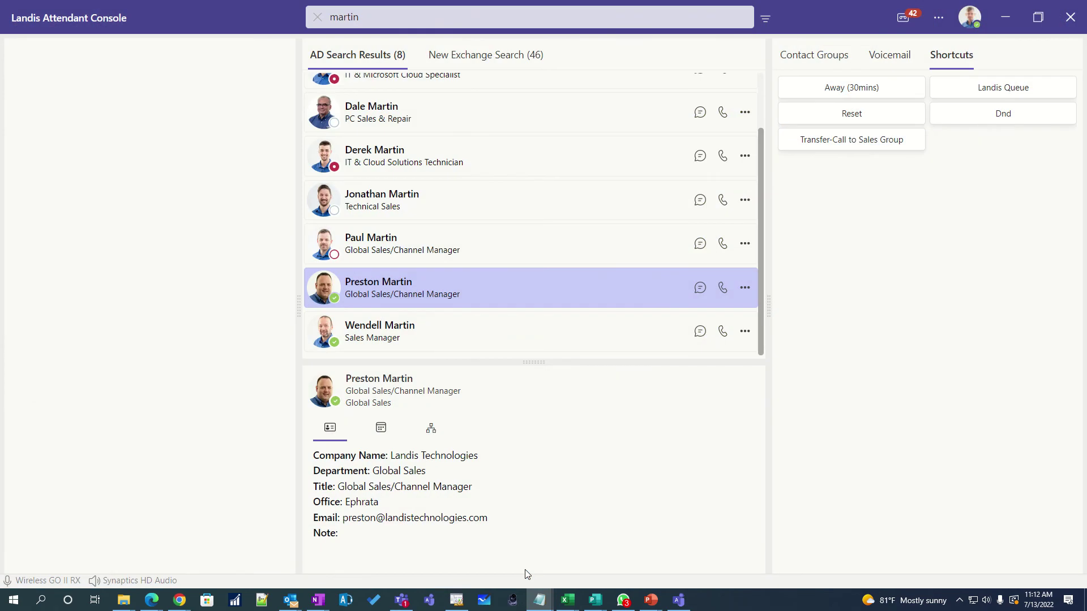
mouse_move(534, 599)
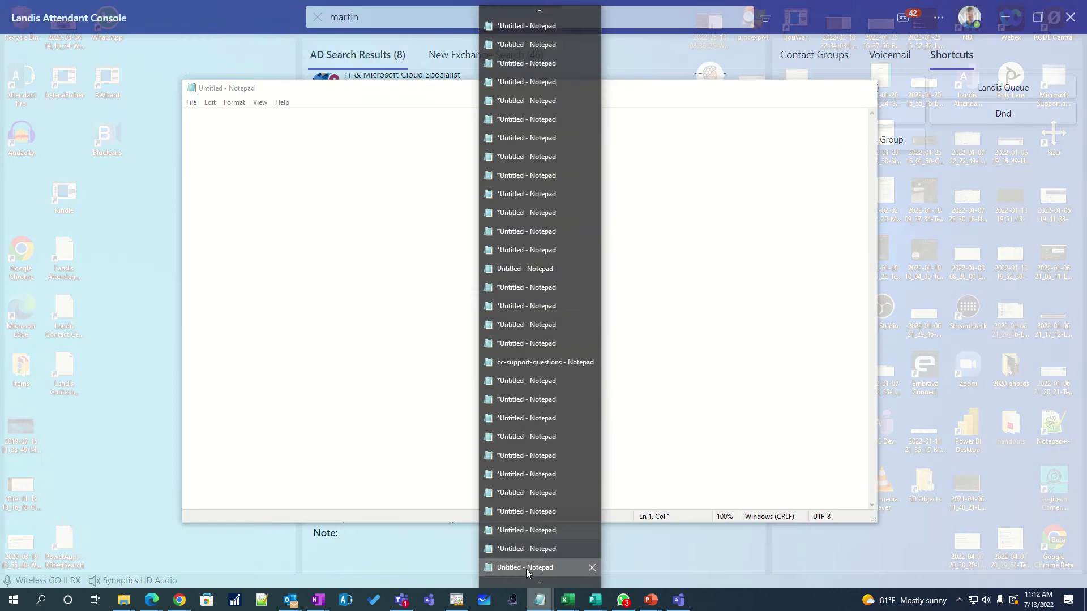
click(525, 568)
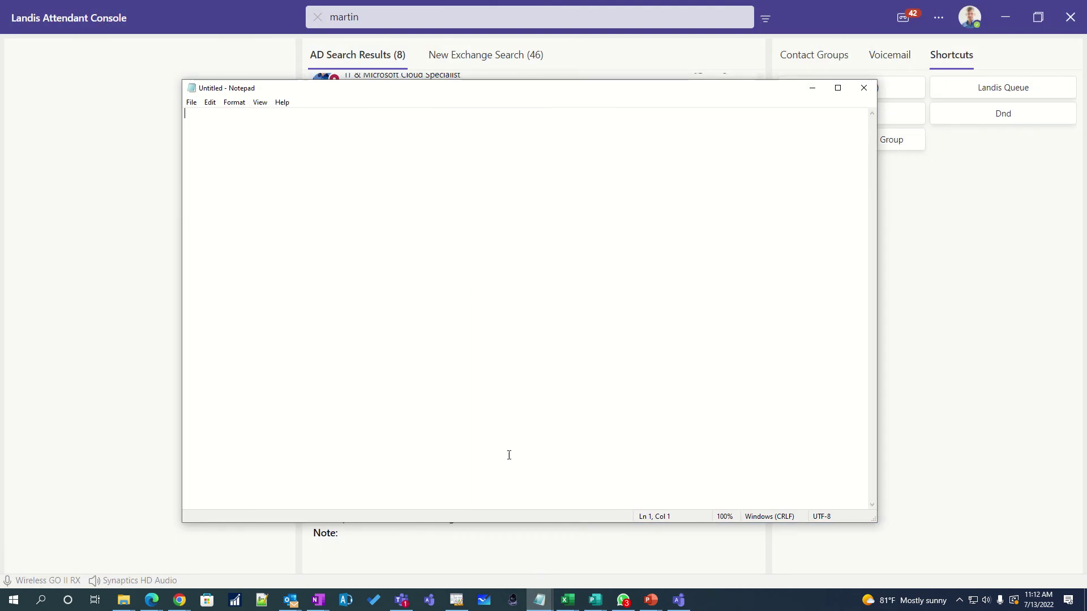
text(the fox jumped)
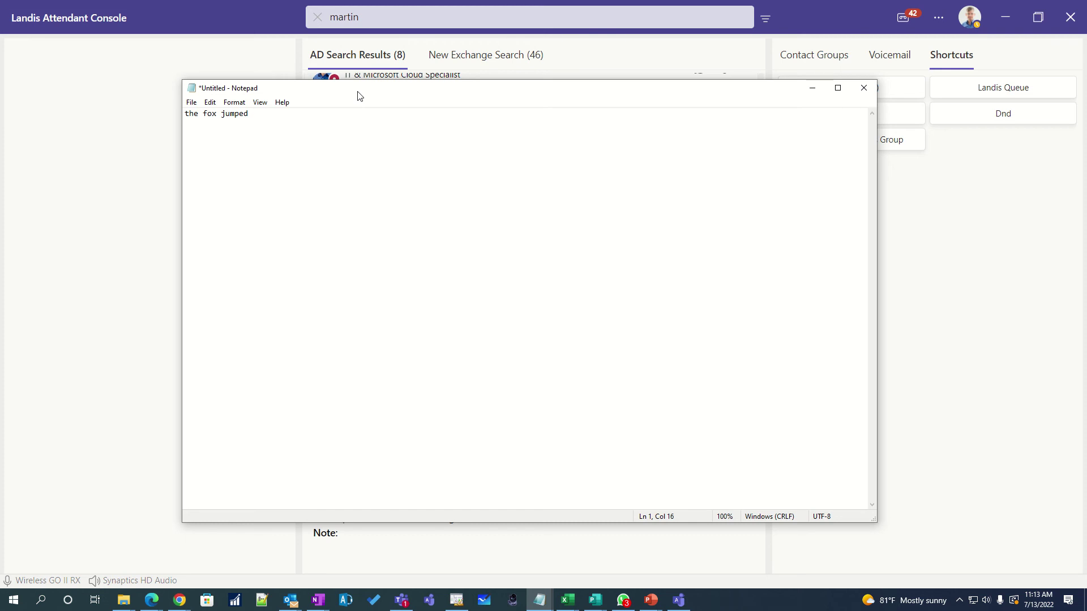
click(812, 89)
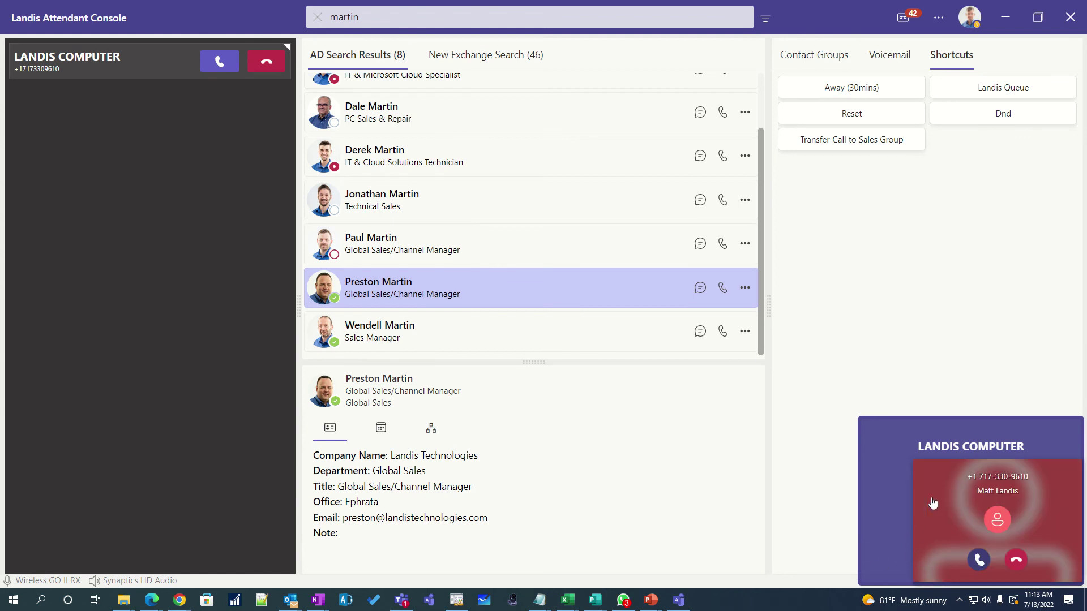
Step: Answer the LANDIS COMPUTER call from the toast, mute the microphone, and hang up
click(881, 481)
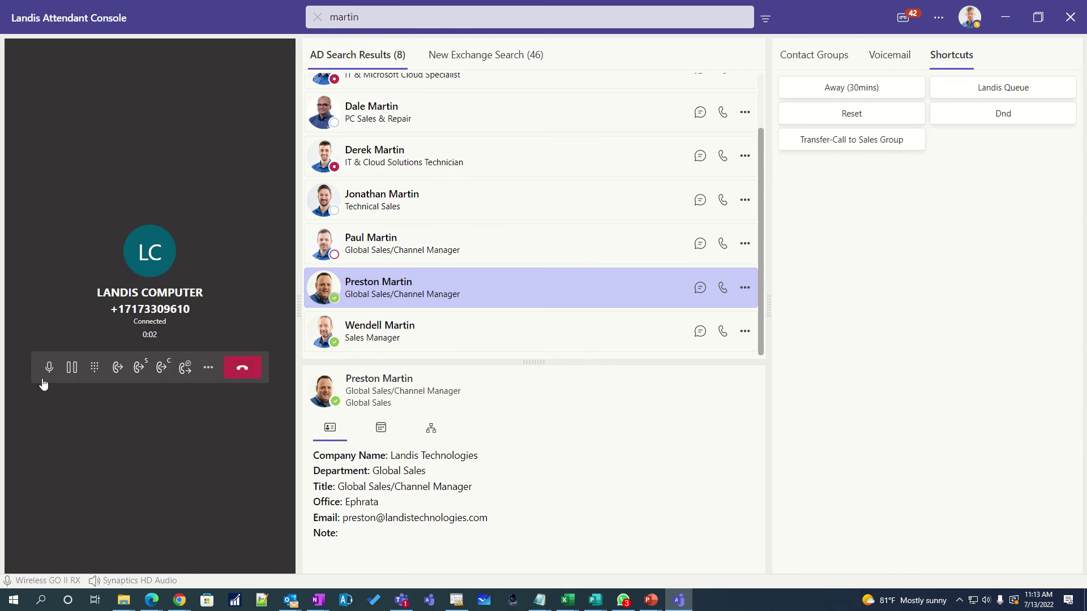
click(48, 371)
click(243, 368)
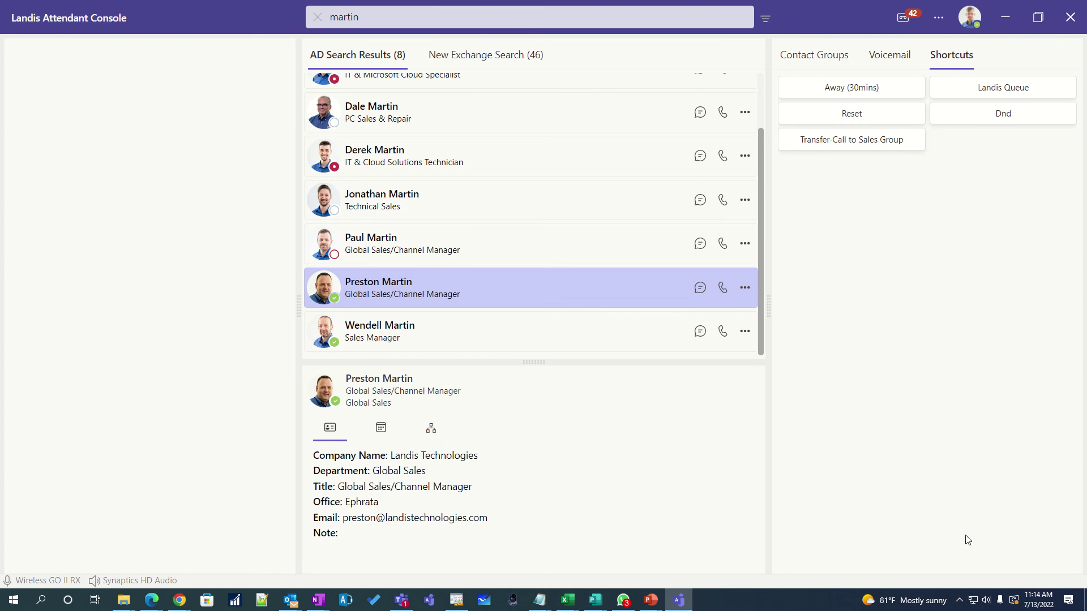
Step: Tick 'Suppress Teams notifications' on the General page of the console Settings
click(934, 28)
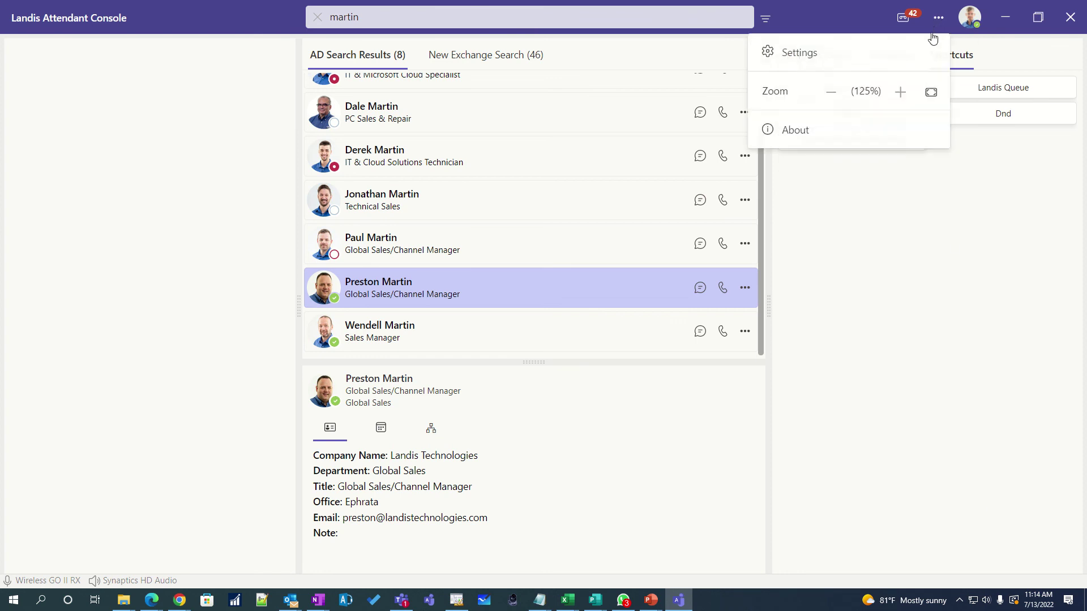
click(896, 54)
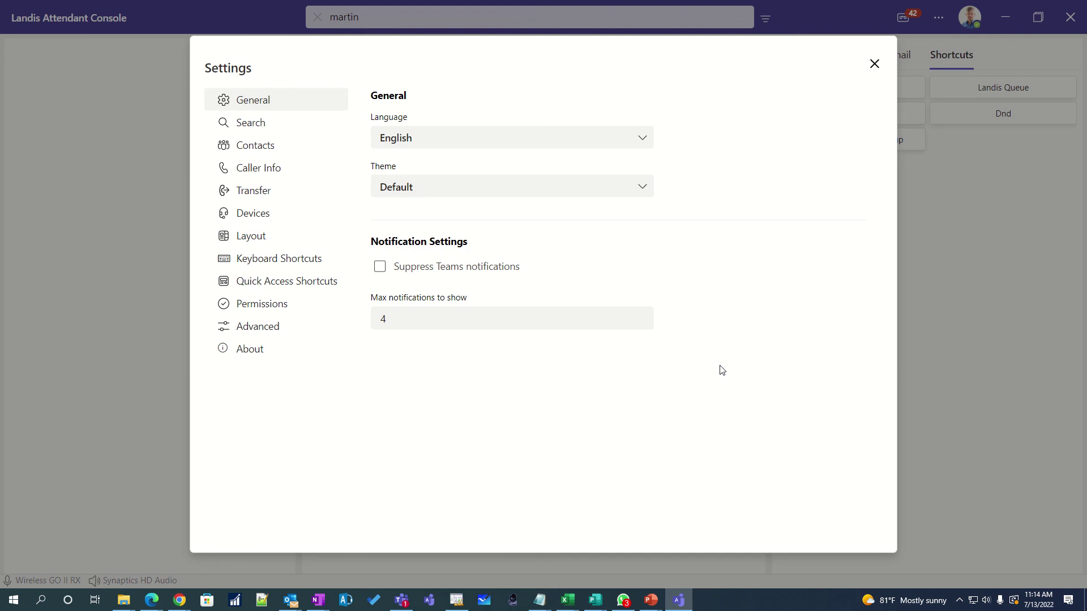
click(380, 269)
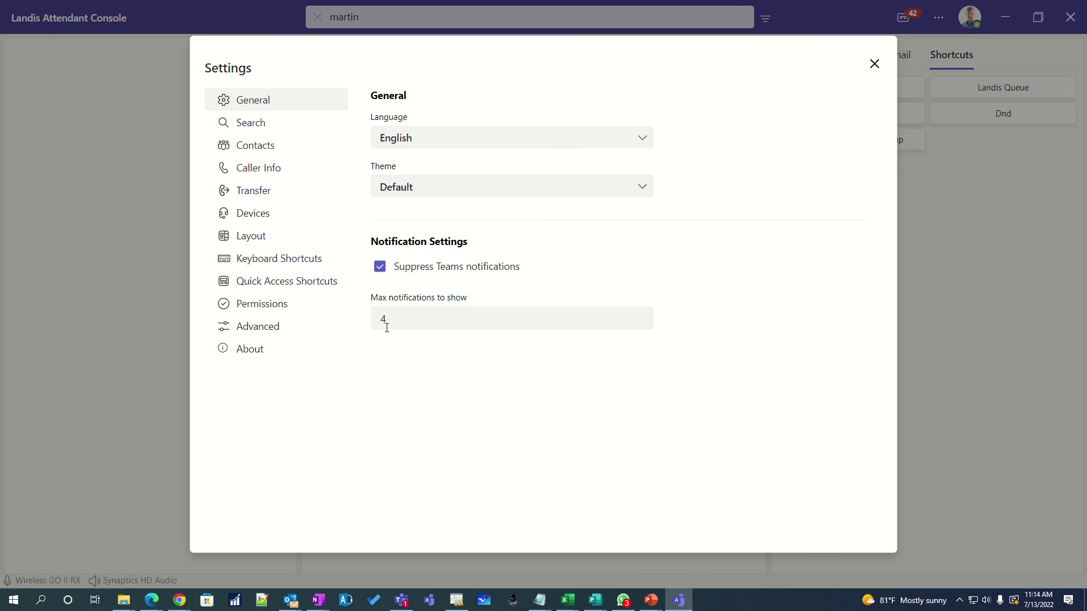
click(874, 64)
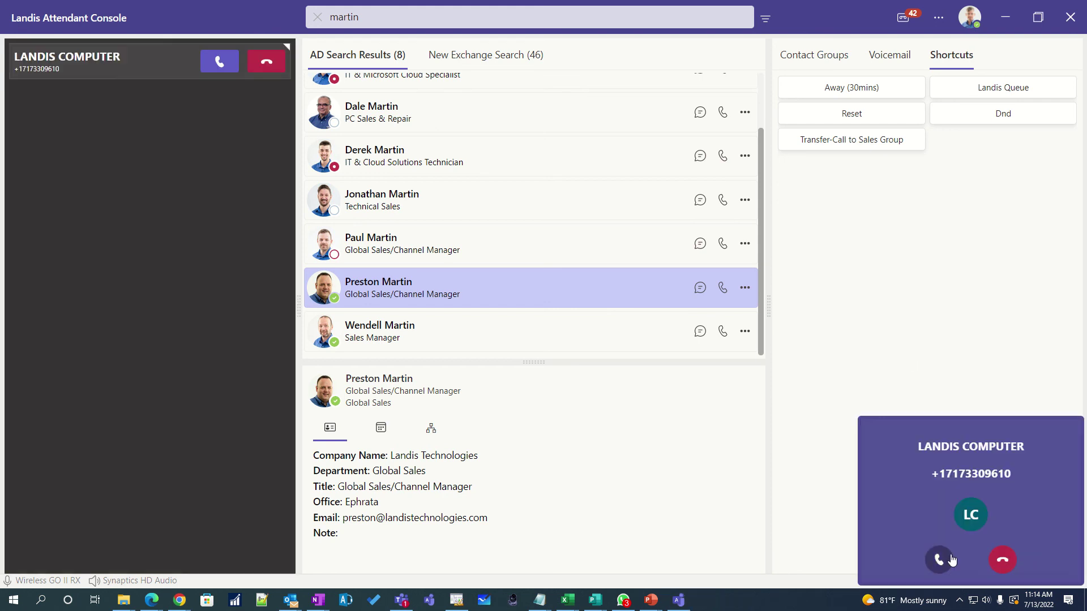
Step: Answer the second LANDIS COMPUTER call, mute the microphone, and end the call
click(944, 560)
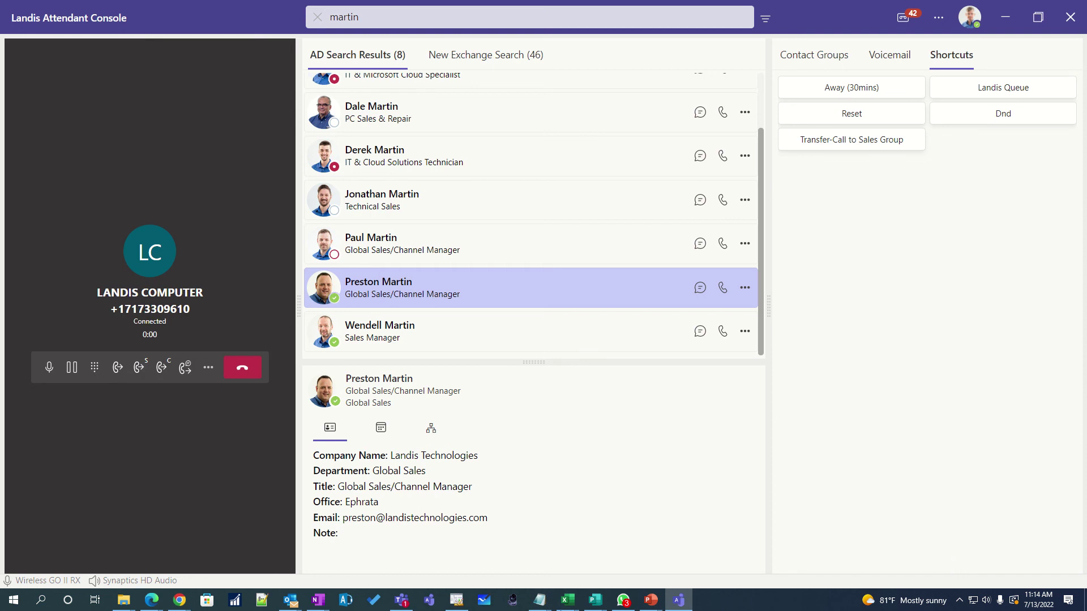
click(49, 367)
click(244, 375)
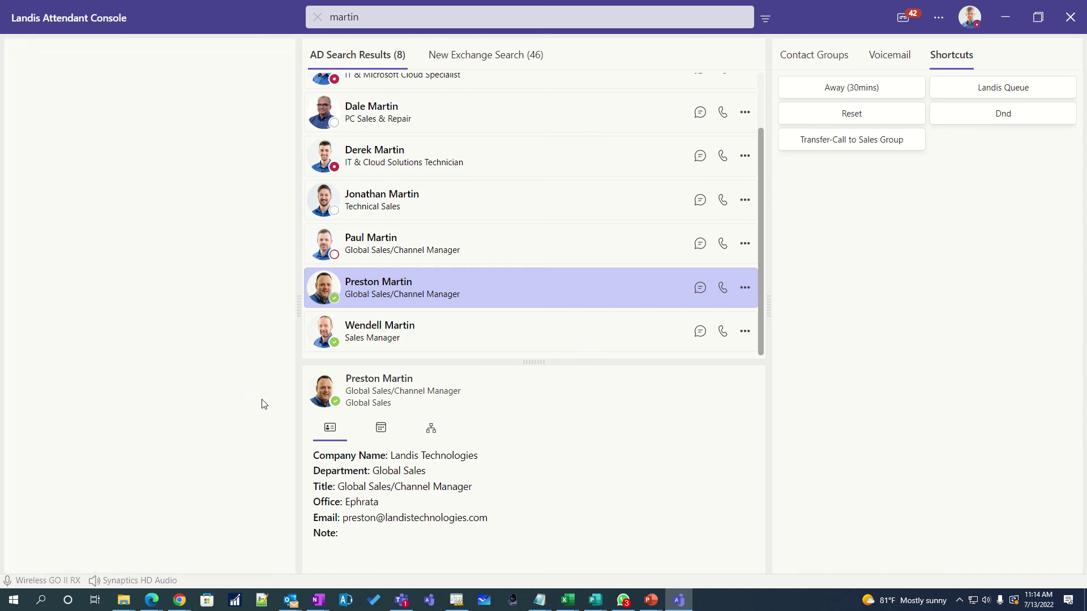